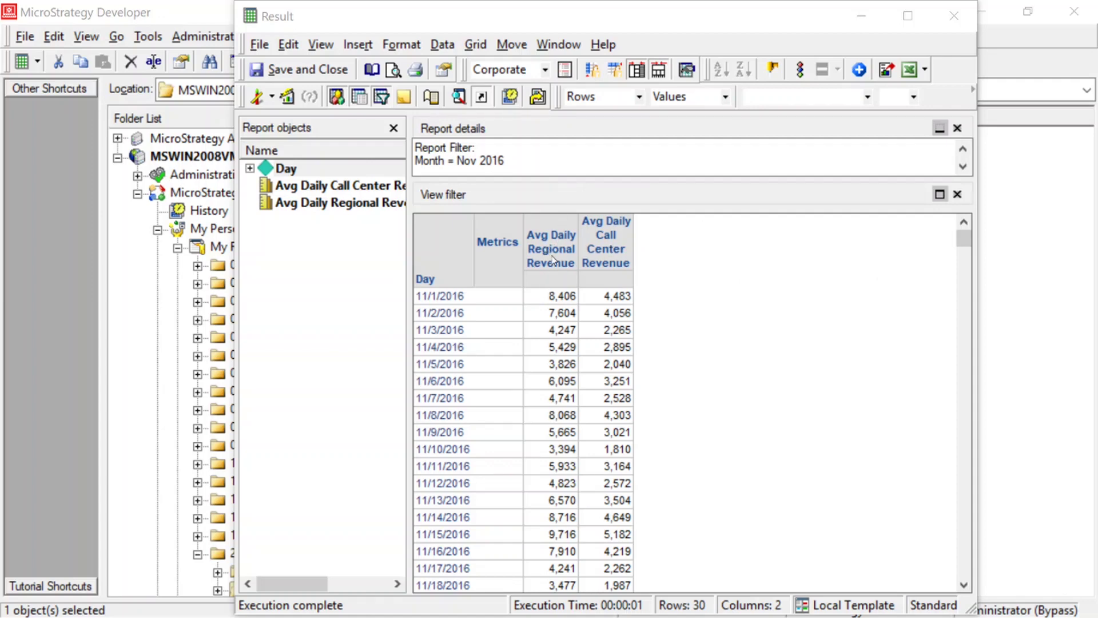
Select the Avg Daily Regional and Call Center Revenue columns and the 11/1/2016 values to inspect them
click(552, 259)
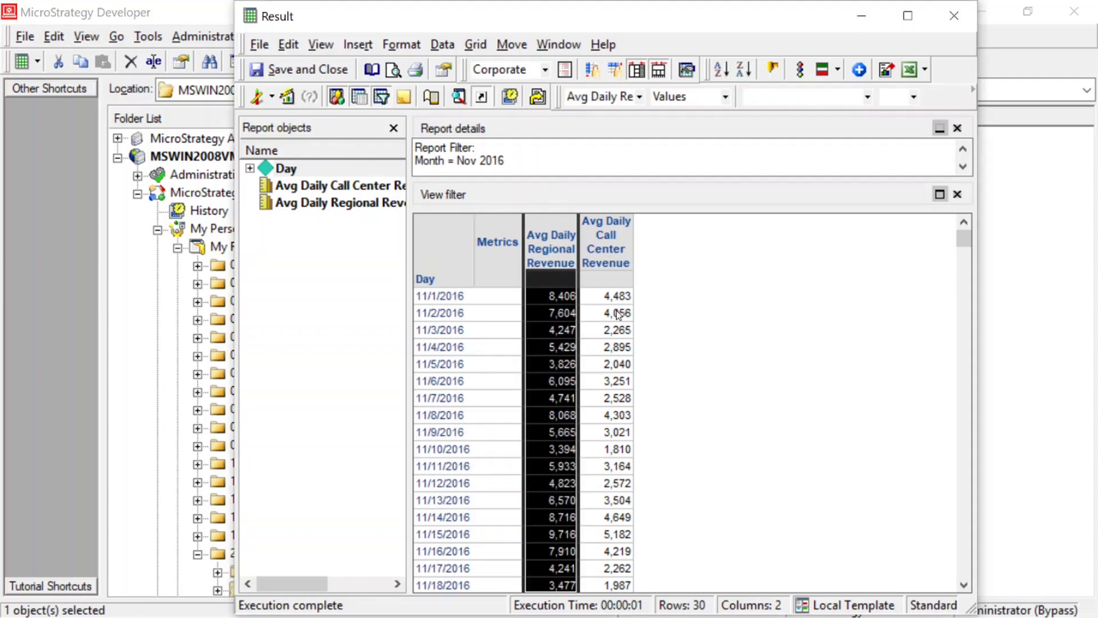
click(614, 237)
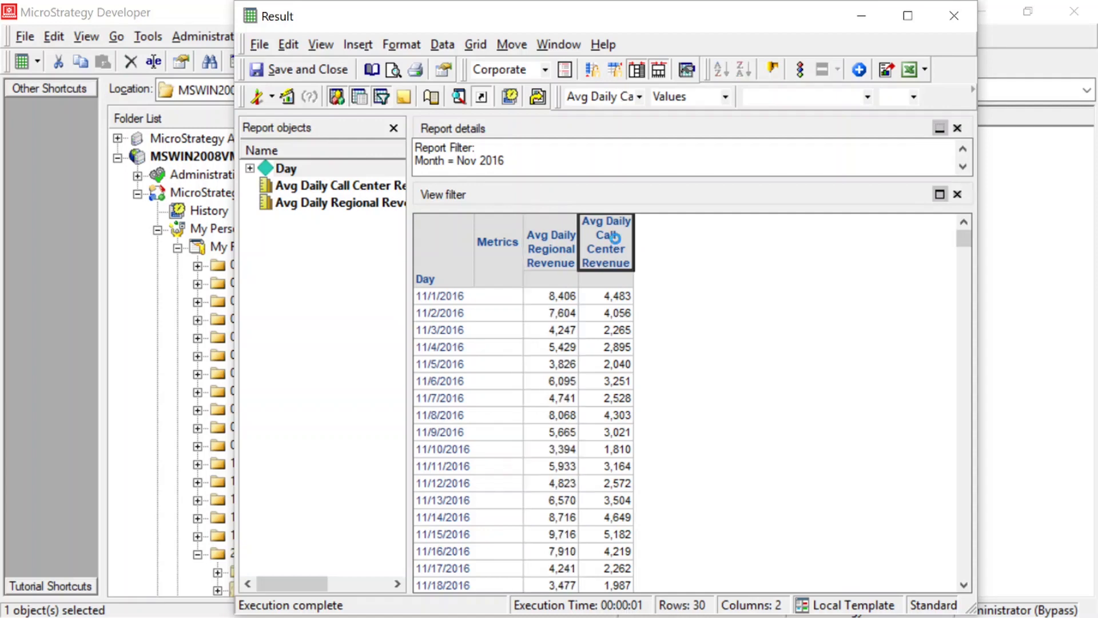
click(620, 294)
click(440, 302)
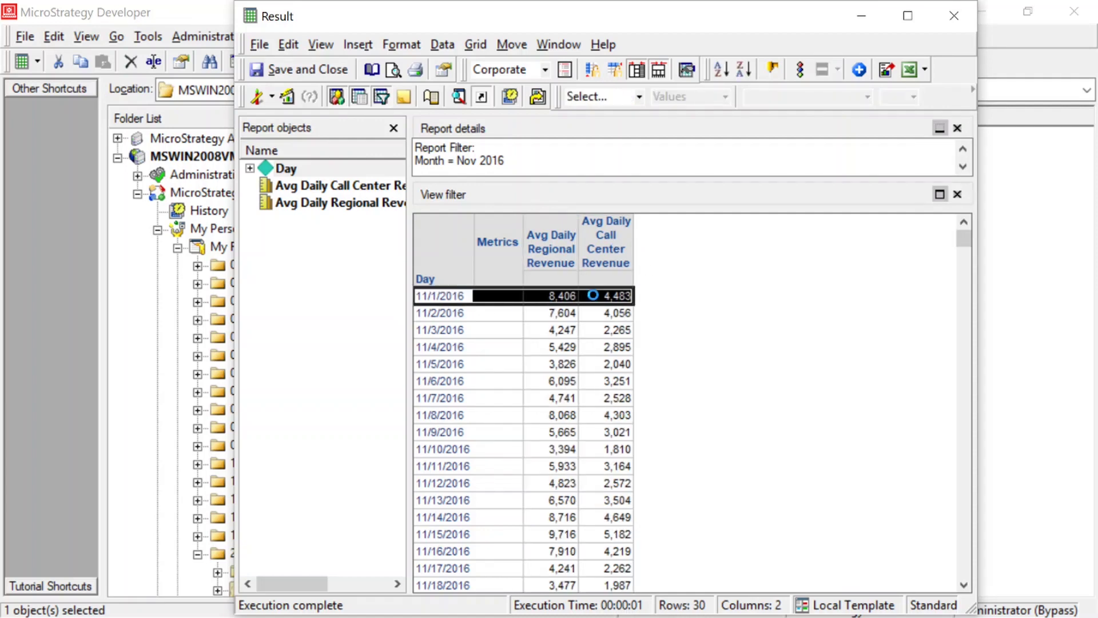
drag(445, 315, 613, 334)
Highlight the day rows 11/1 through 11/13/2016, including the 4,483 call center value
click(437, 300)
click(487, 314)
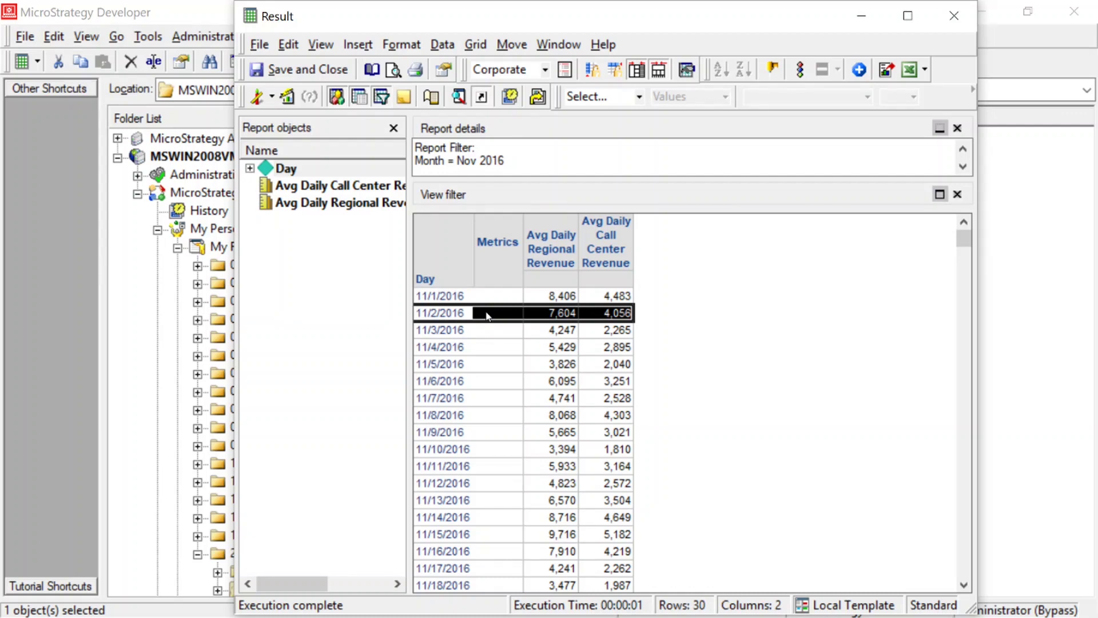
click(613, 298)
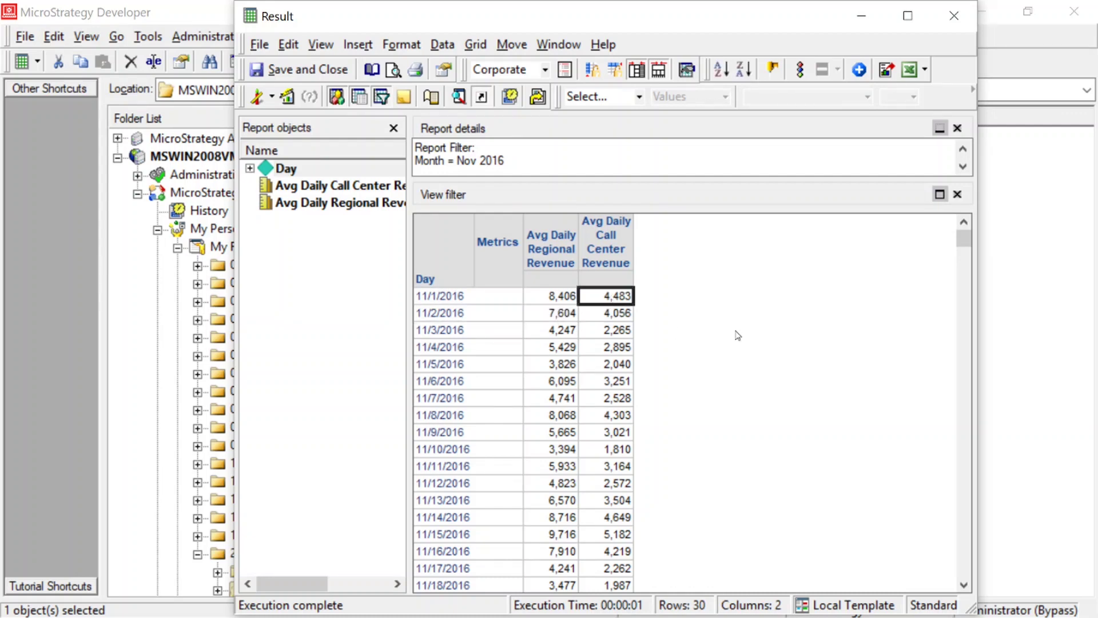
click(430, 300)
drag(430, 300, 480, 518)
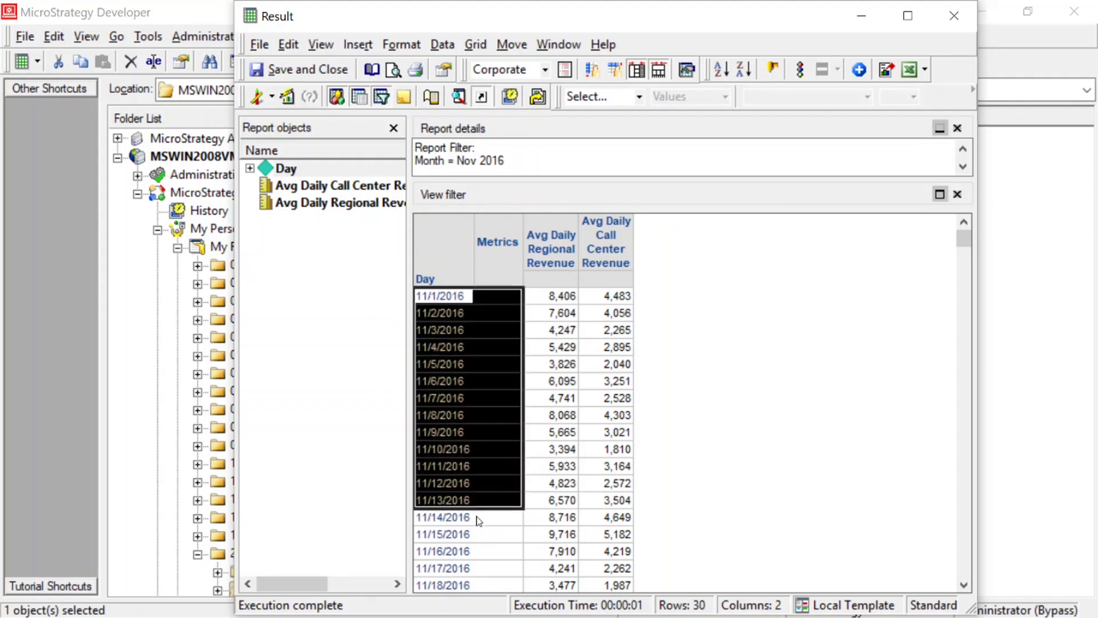
click(588, 299)
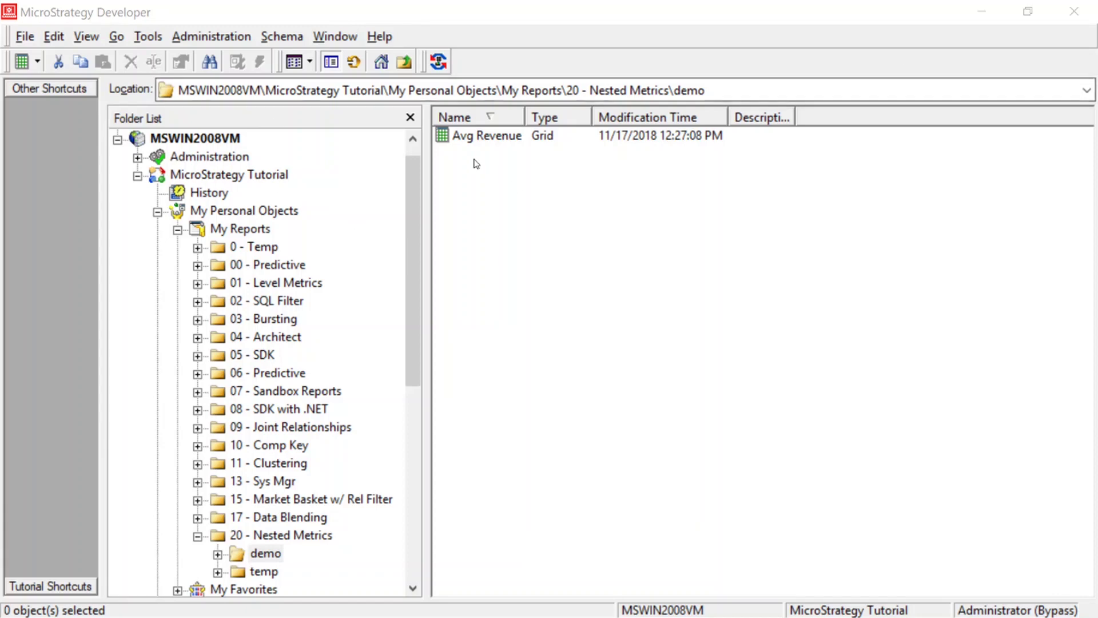
Create an empty metric in the demo folder with the formula Sum(Revenue)
right_click(469, 157)
mouse_move(552, 292)
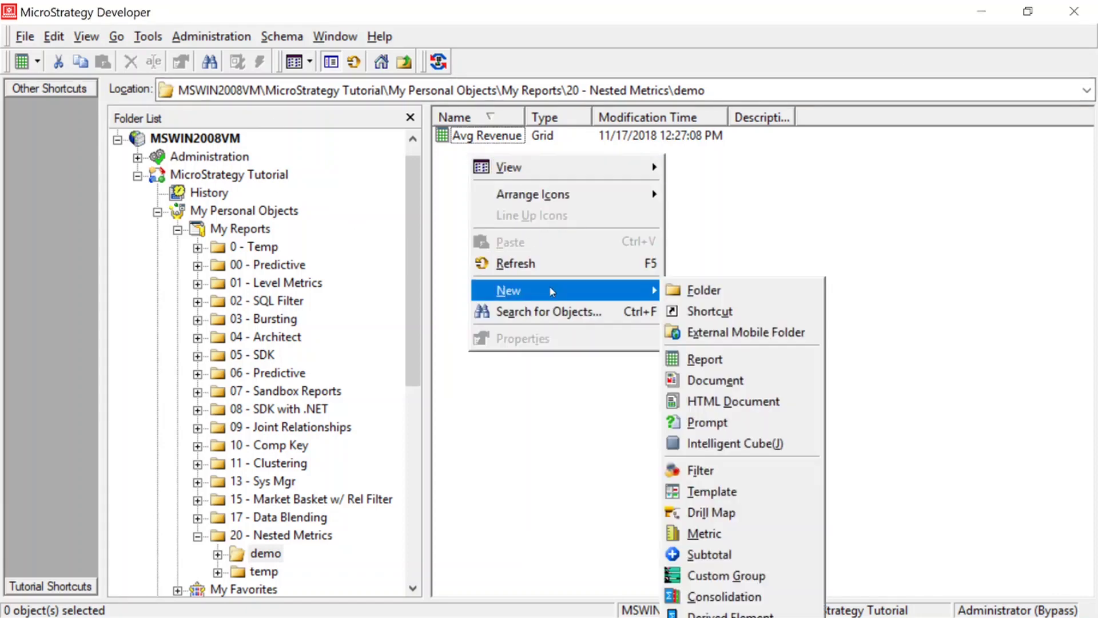
click(708, 533)
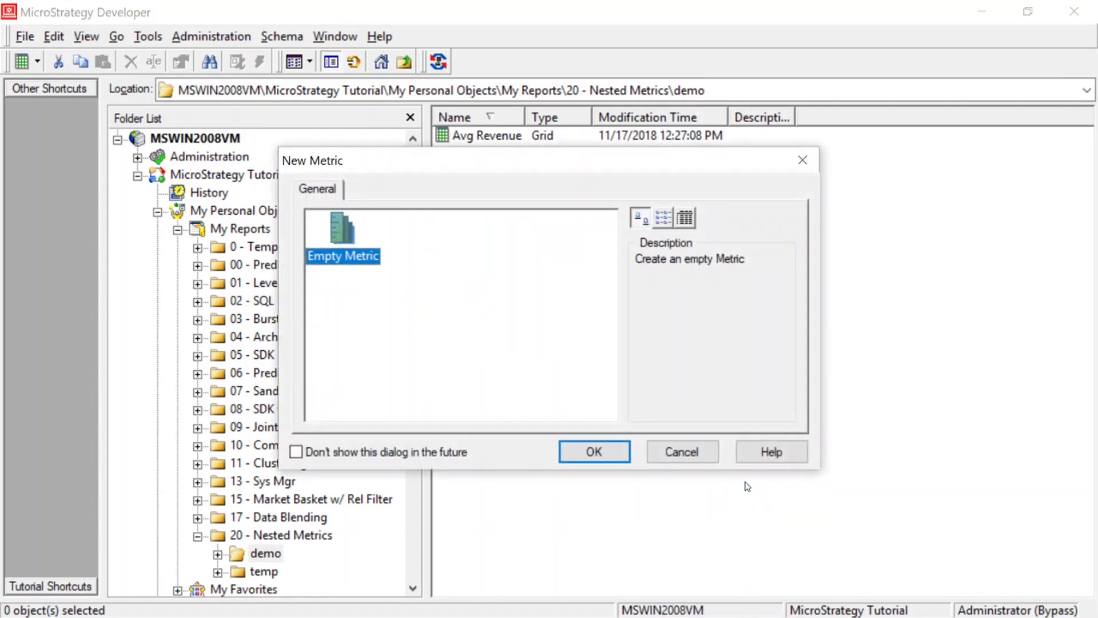
click(585, 447)
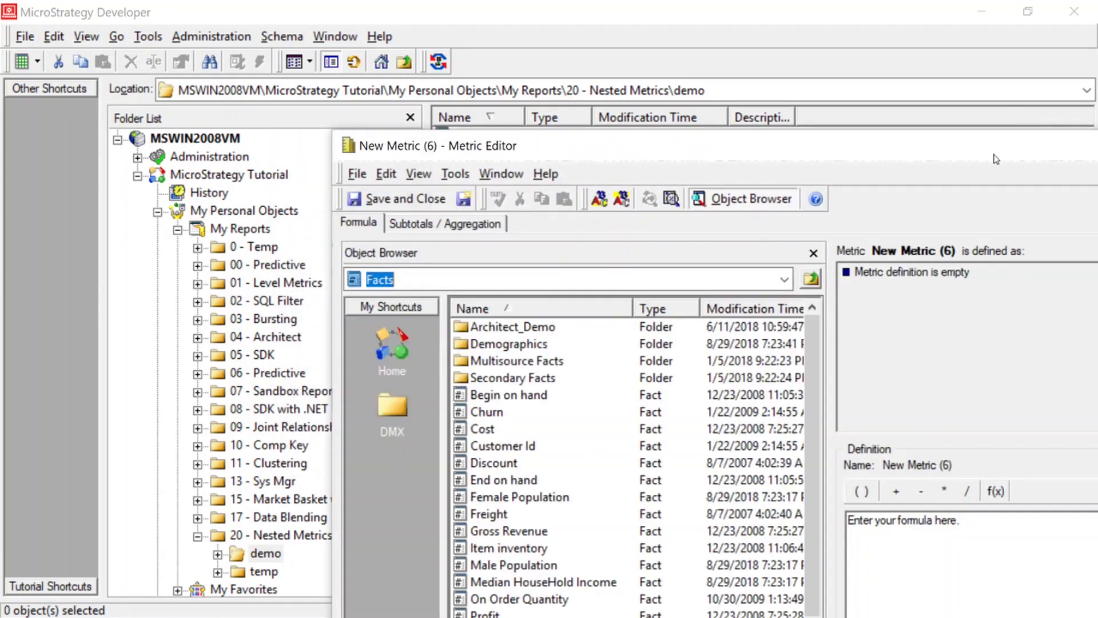
double_click(996, 159)
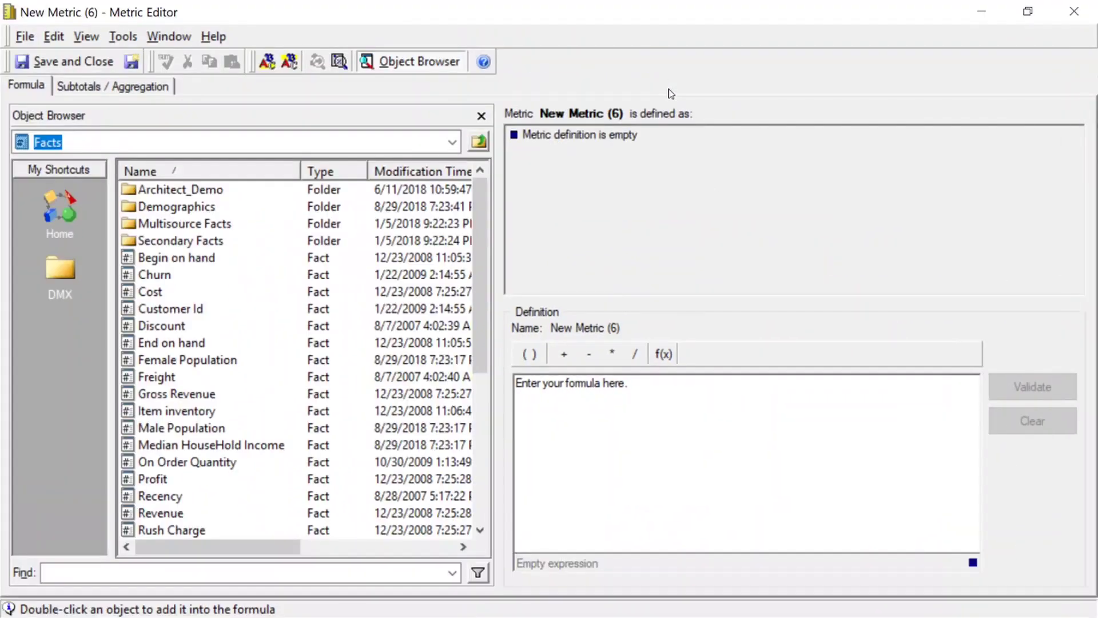
drag(476, 269, 476, 333)
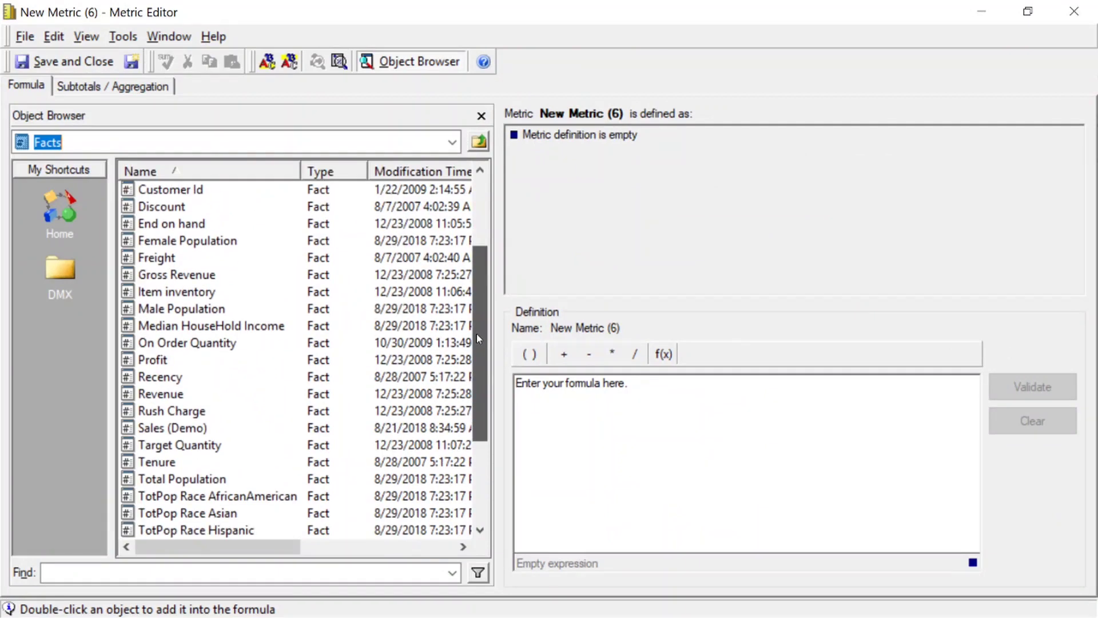
double_click(161, 394)
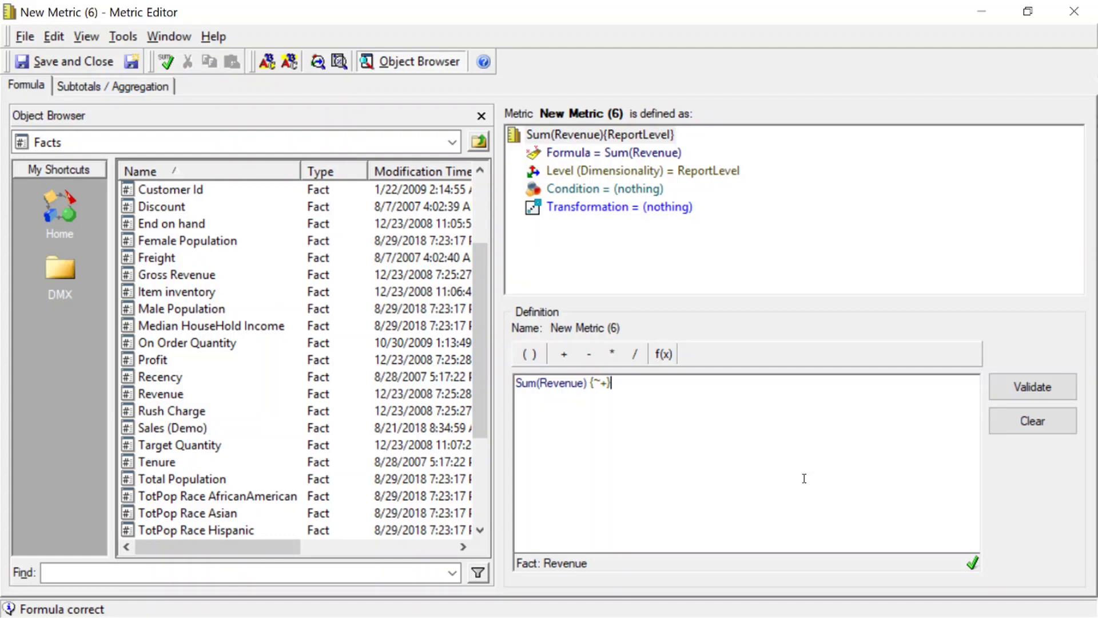
Rewrite the formula as Avg(Sum(Revenue){~,Region,Day}){~,Day} and validate it
key(BackSpace)
key(BackSpace)
key(BackSpace)
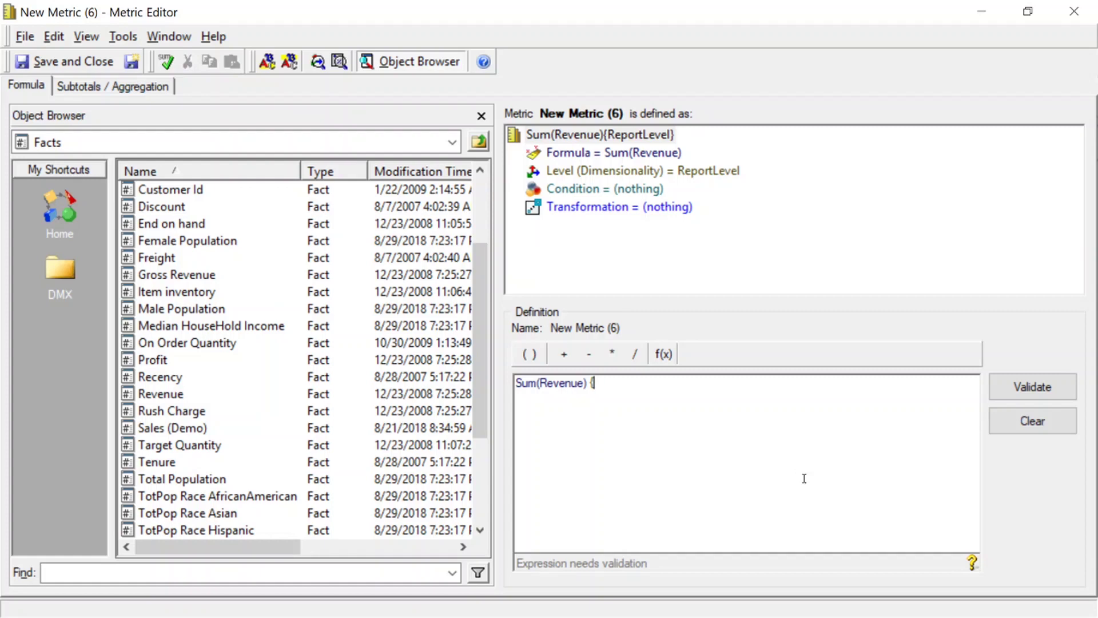
text(~,Region,Day})
key(ctrl+Left)
key(ctrl+Left)
key(ctrl+Left)
key(ctrl+Left)
key(ctrl+Left)
text(Avg()
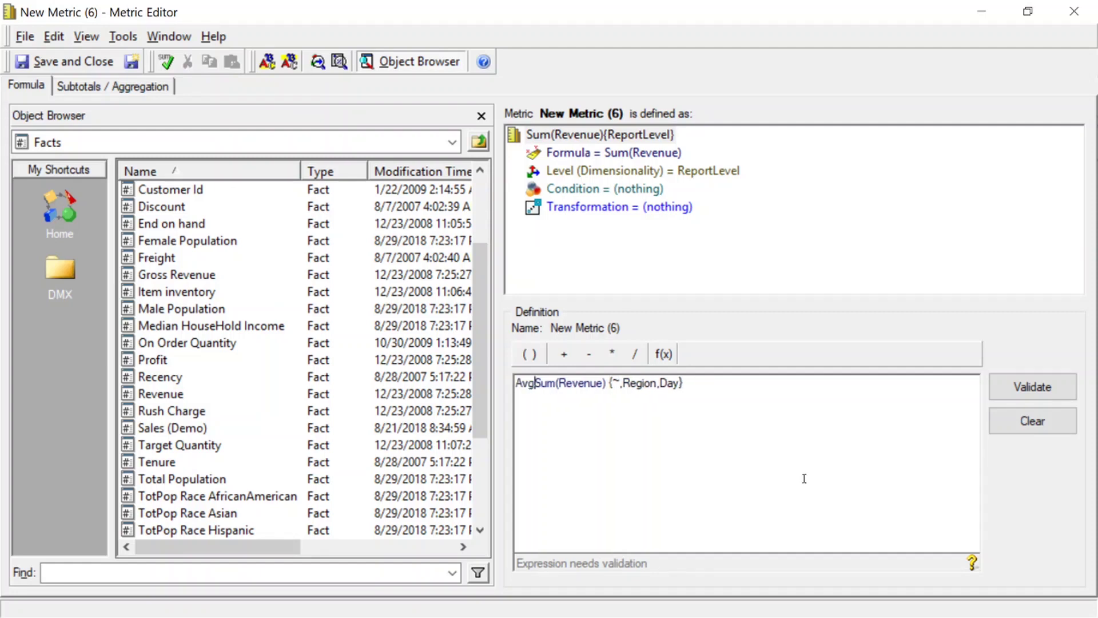
key(ctrl+Right)
key(ctrl+Right)
key(ctrl+Right)
key(ctrl+Right)
key(ctrl+Right)
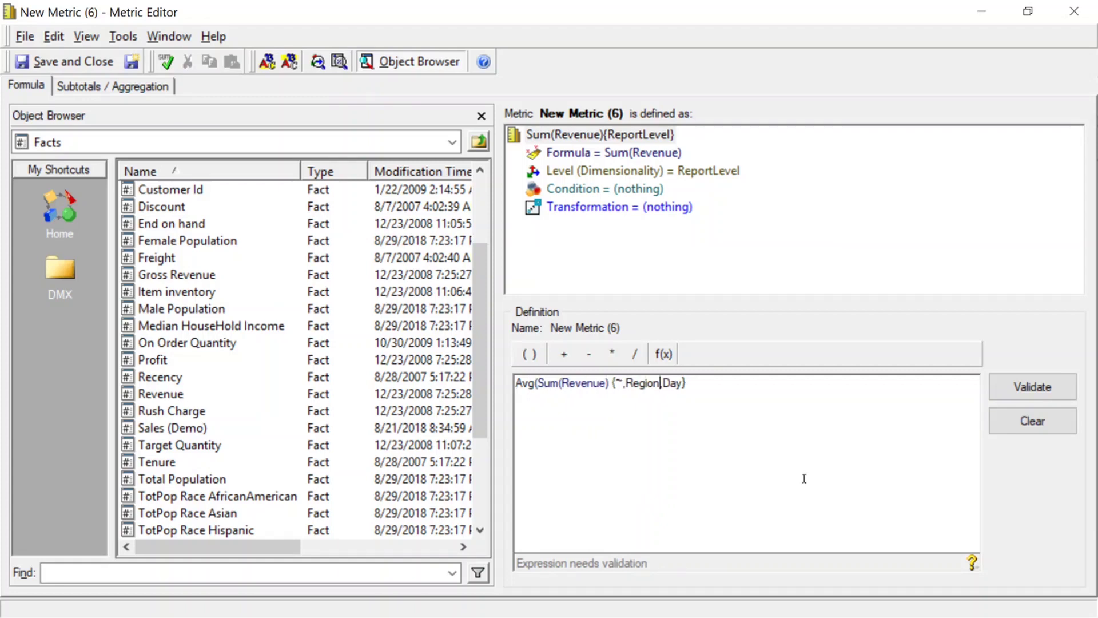
key(End)
text())
text({~,Day})
click(1024, 391)
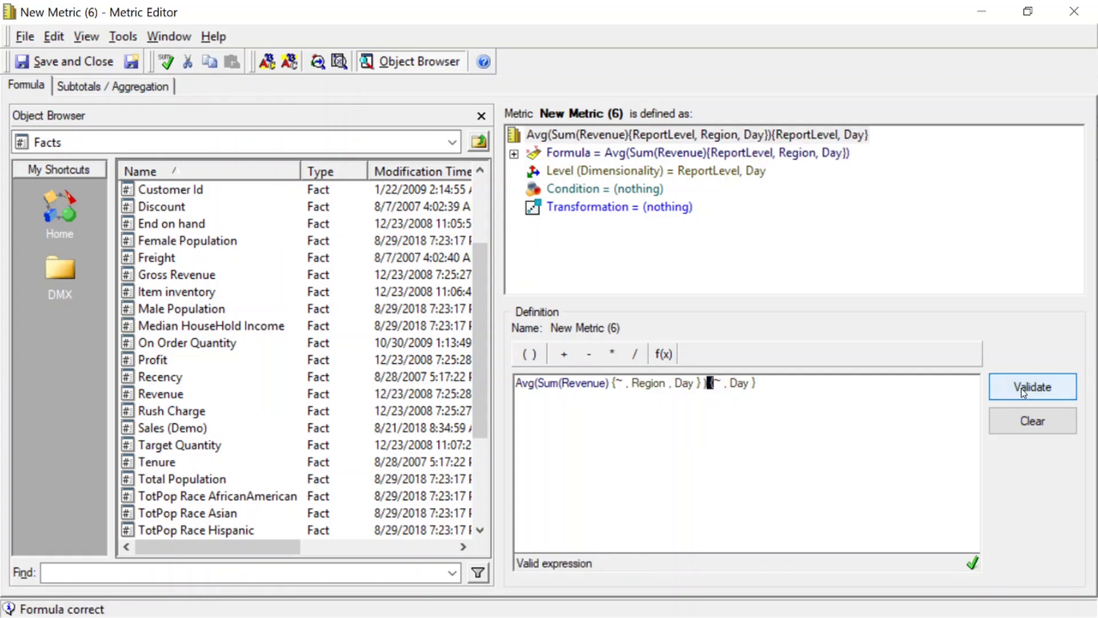
Accept the validated nested formula and save the new metric
click(793, 385)
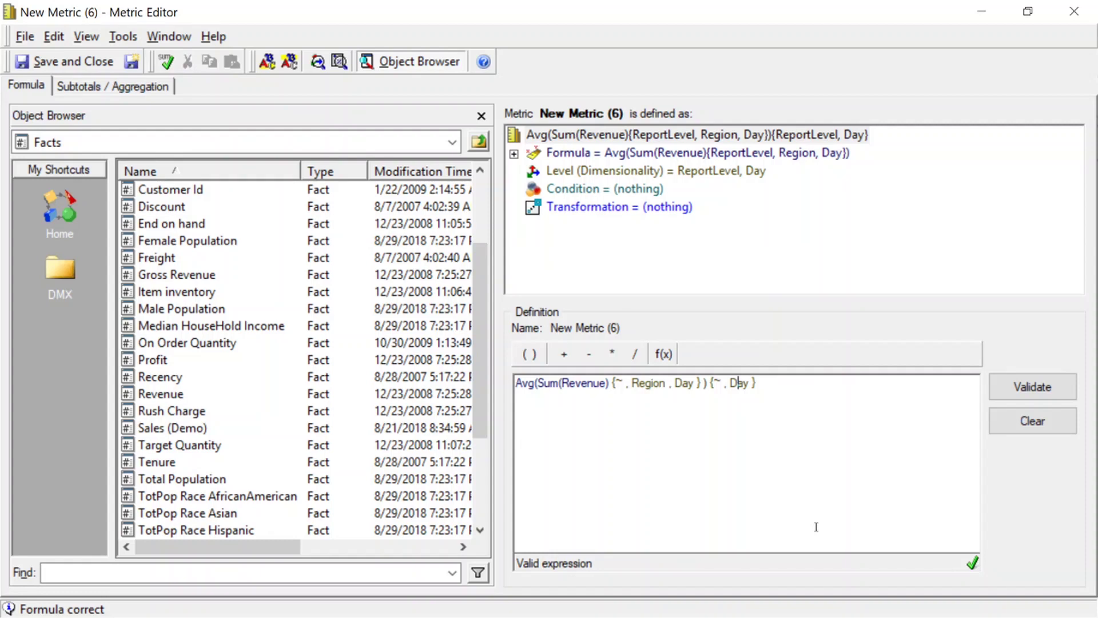
click(83, 62)
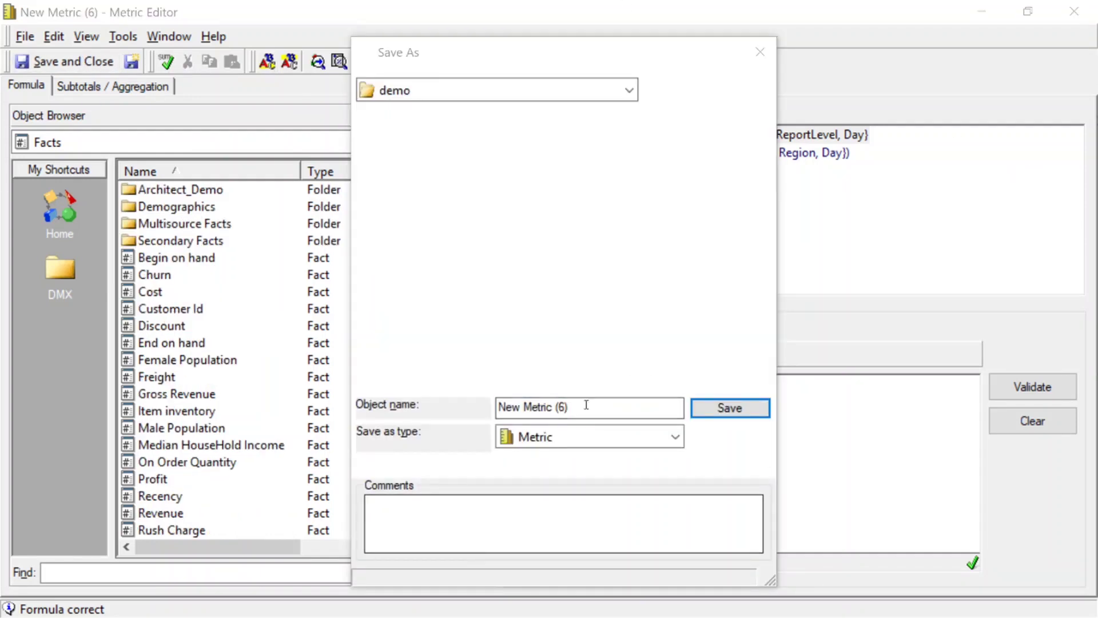
Name the metric 'Avg Daily Region Revenue' in the Save As dialog
drag(574, 406, 487, 422)
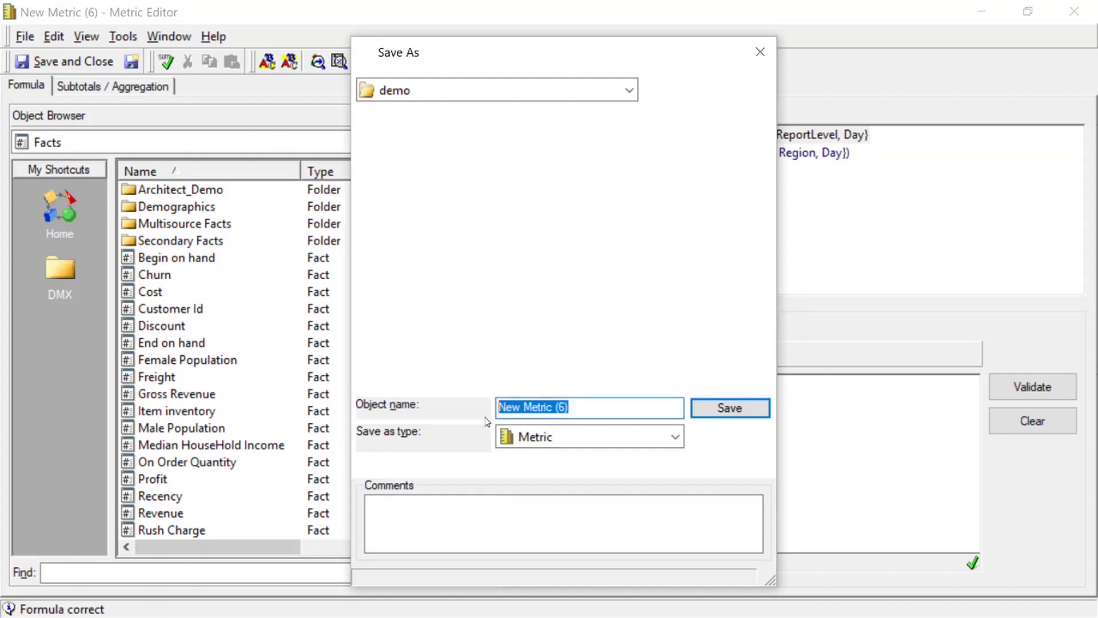
text(Avg)
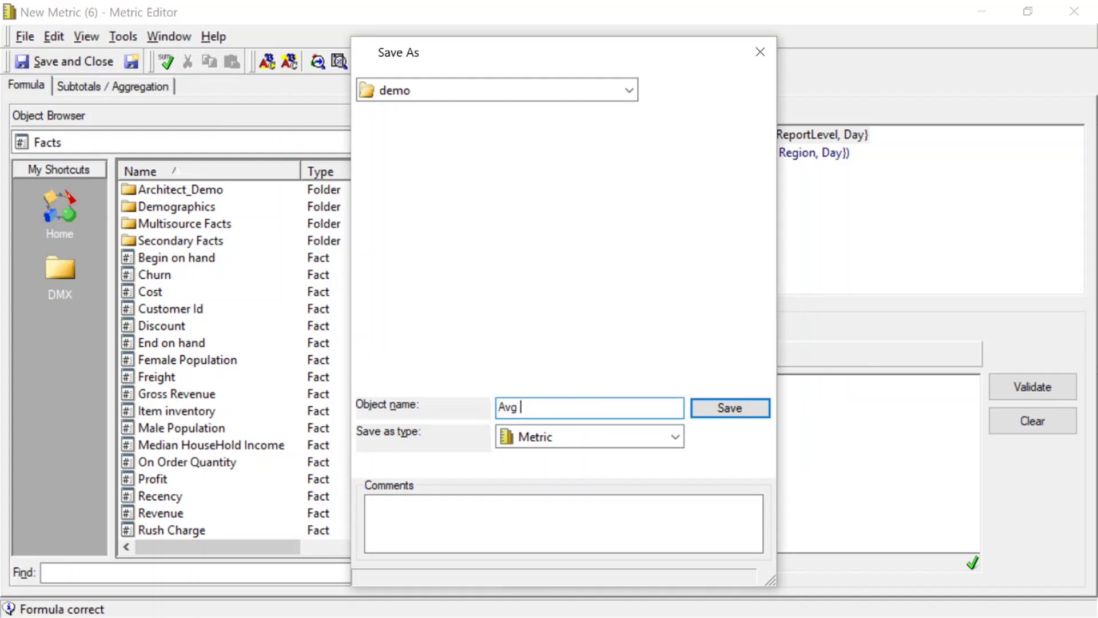
text(Regional)
key(BackSpace)
key(BackSpace)
key(BackSpace)
key(BackSpace)
key(BackSpace)
key(BackSpace)
key(BackSpace)
key(BackSpace)
key(BackSpace)
text(Daily Region Reven)
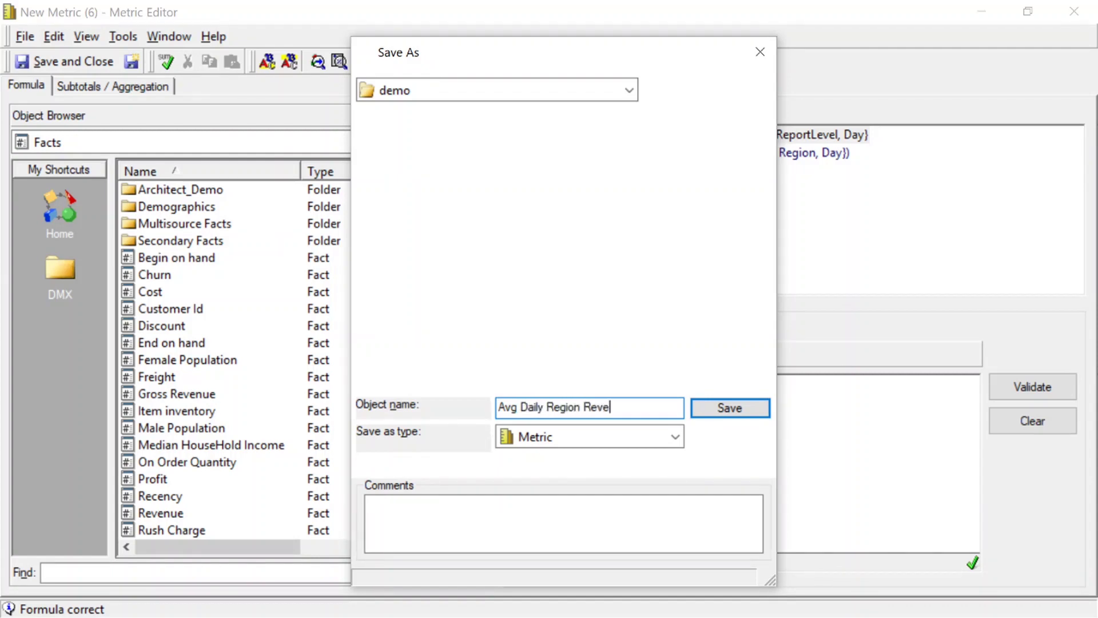
text(ue)
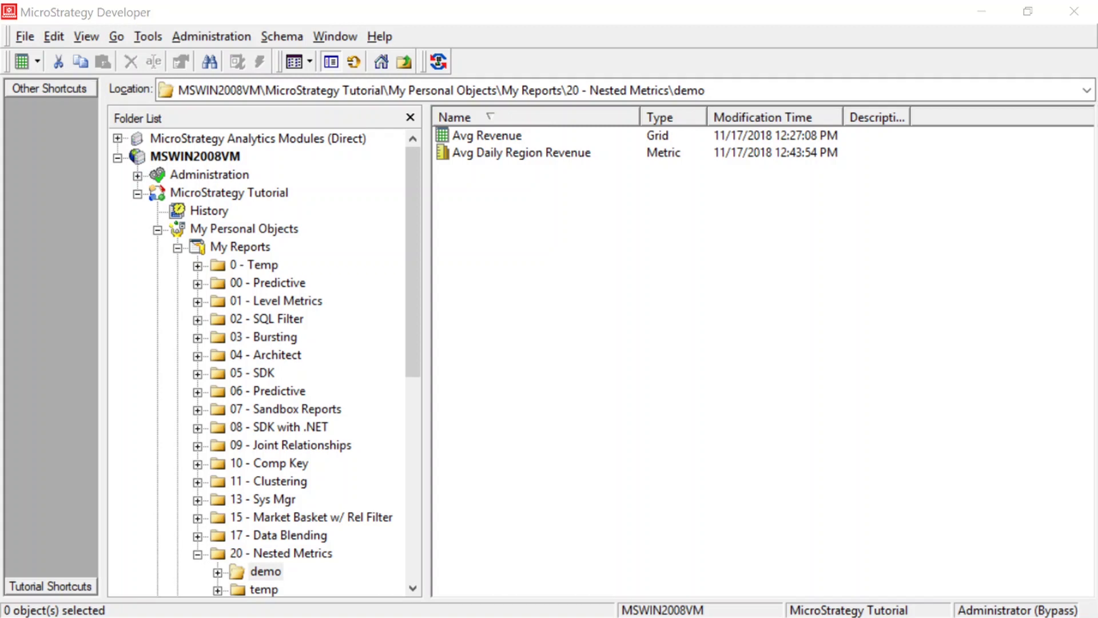
Open Avg Daily Region Revenue and save a copy named 'Avg Daily Call Ctr Revenue'
click(452, 153)
right_click(465, 159)
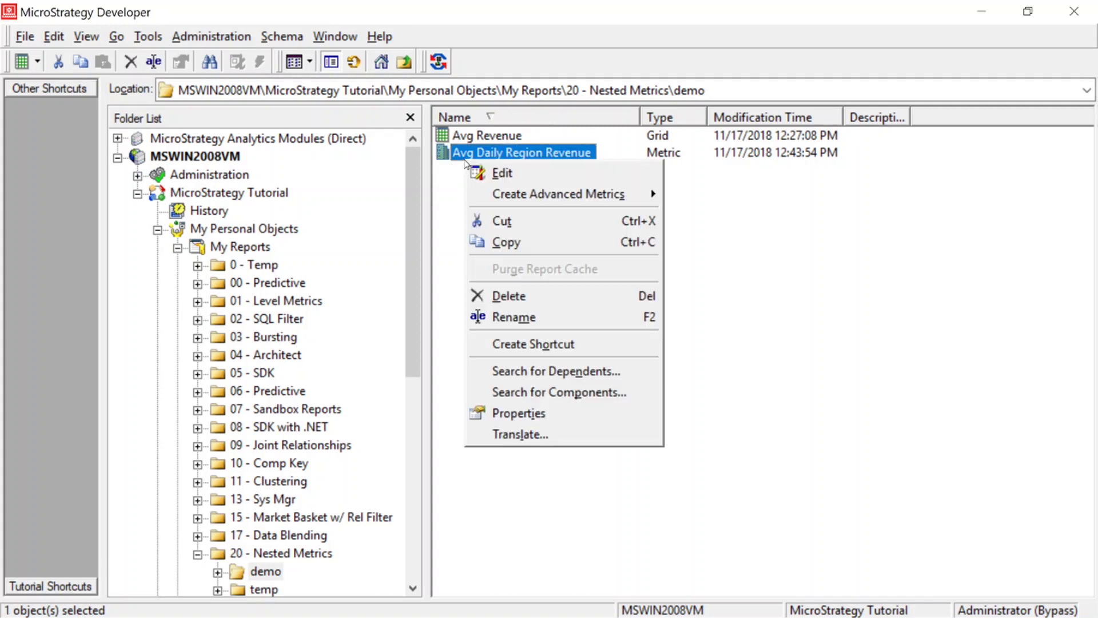
click(498, 172)
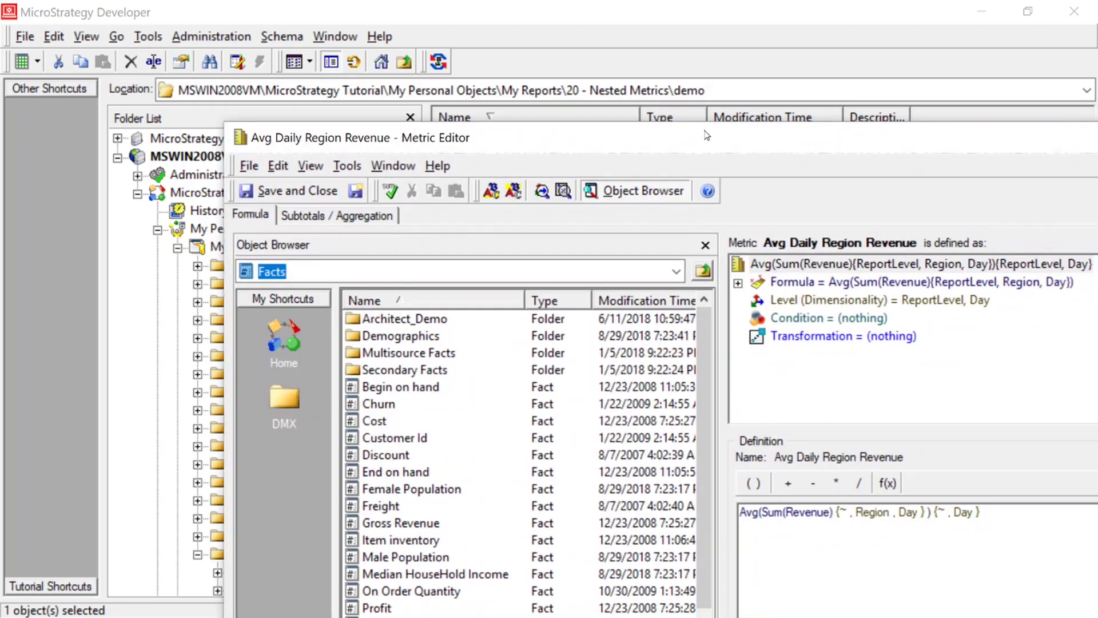
double_click(707, 136)
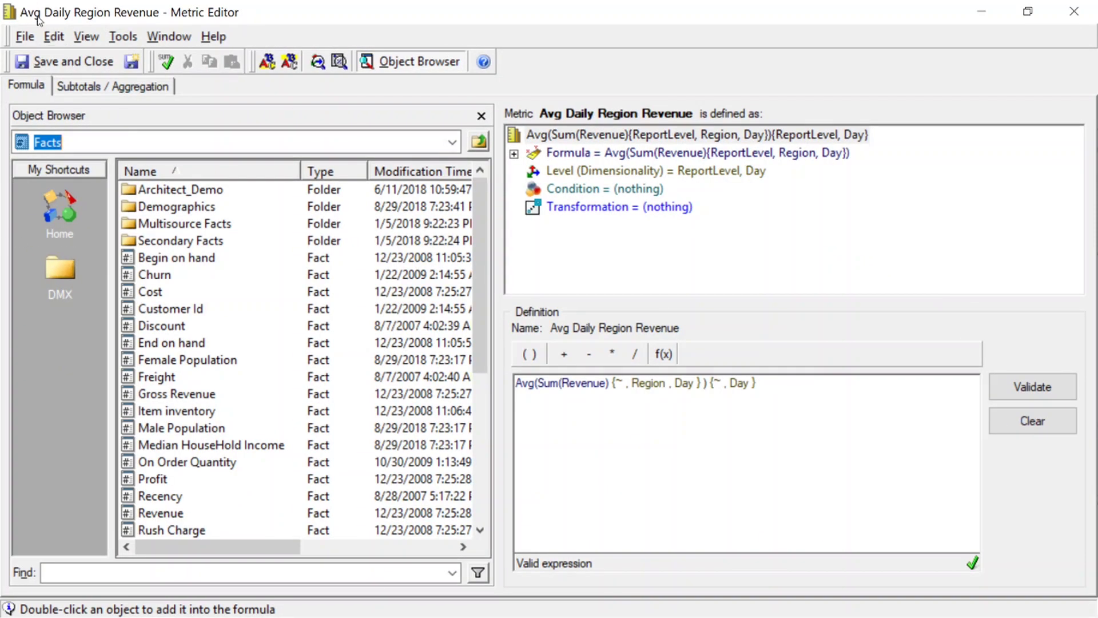
click(25, 36)
click(69, 126)
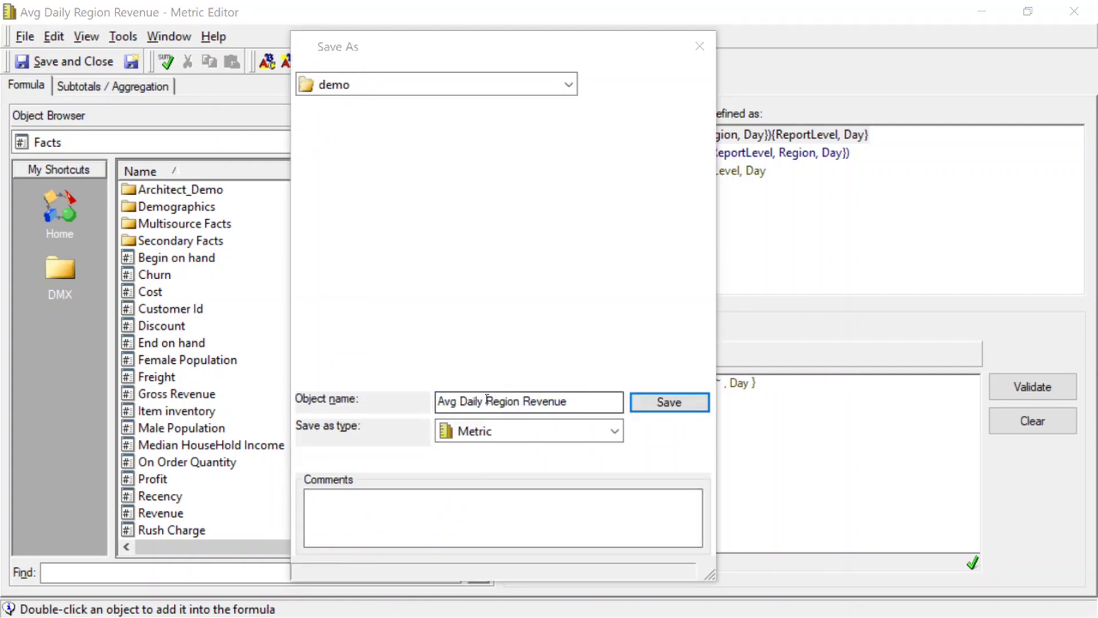
drag(487, 399, 520, 397)
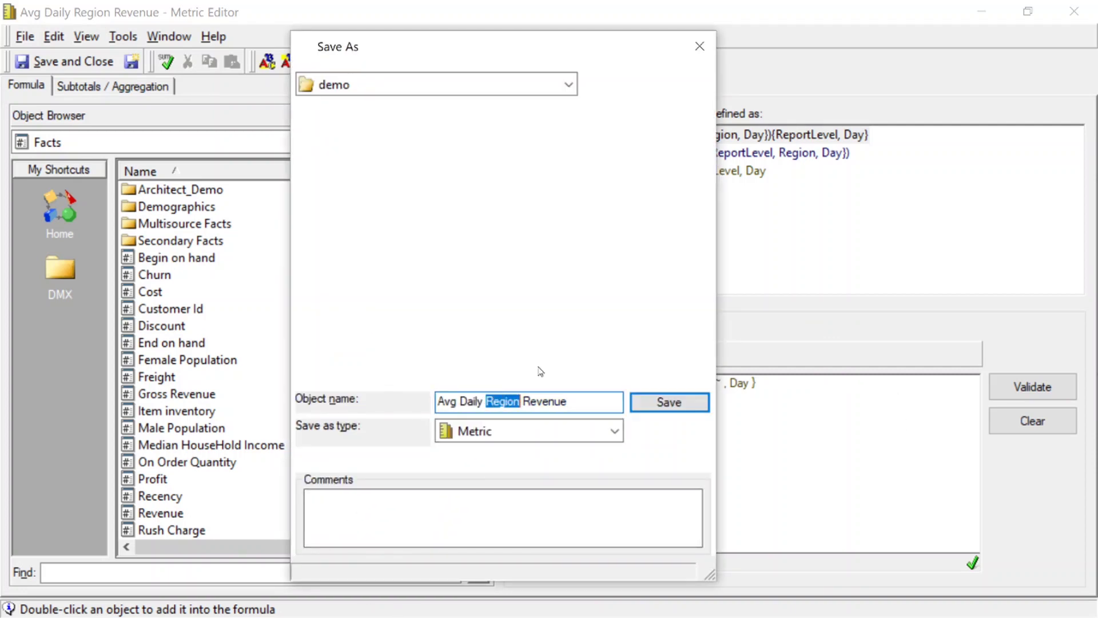
text(Call Ctr)
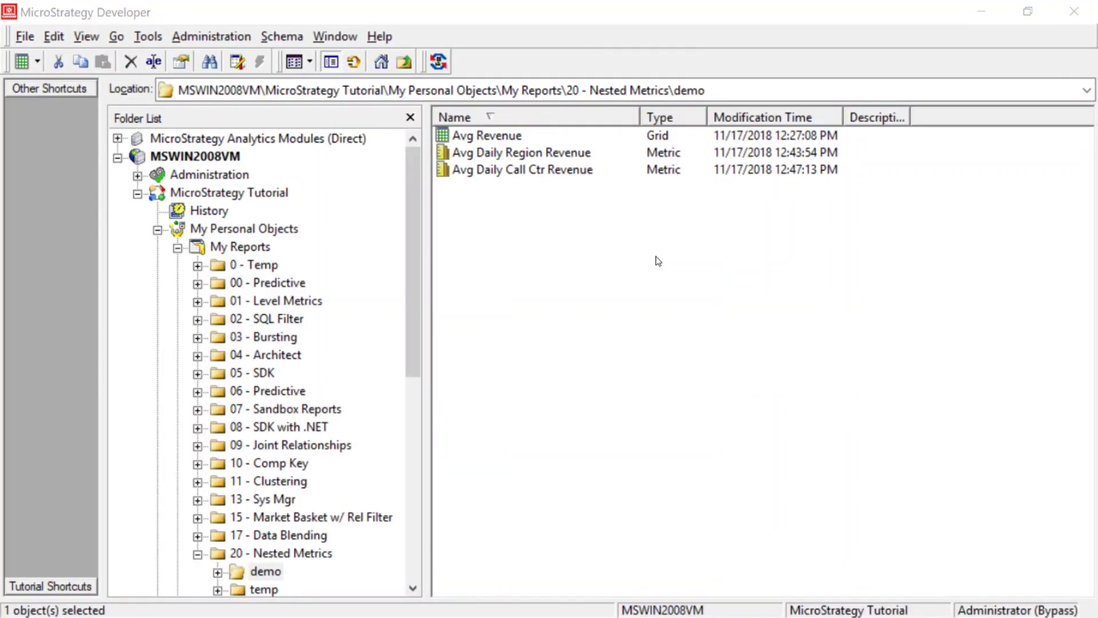
Replace Region with the Geography attribute Call Center in Avg Daily Call Ctr Revenue and save
right_click(504, 170)
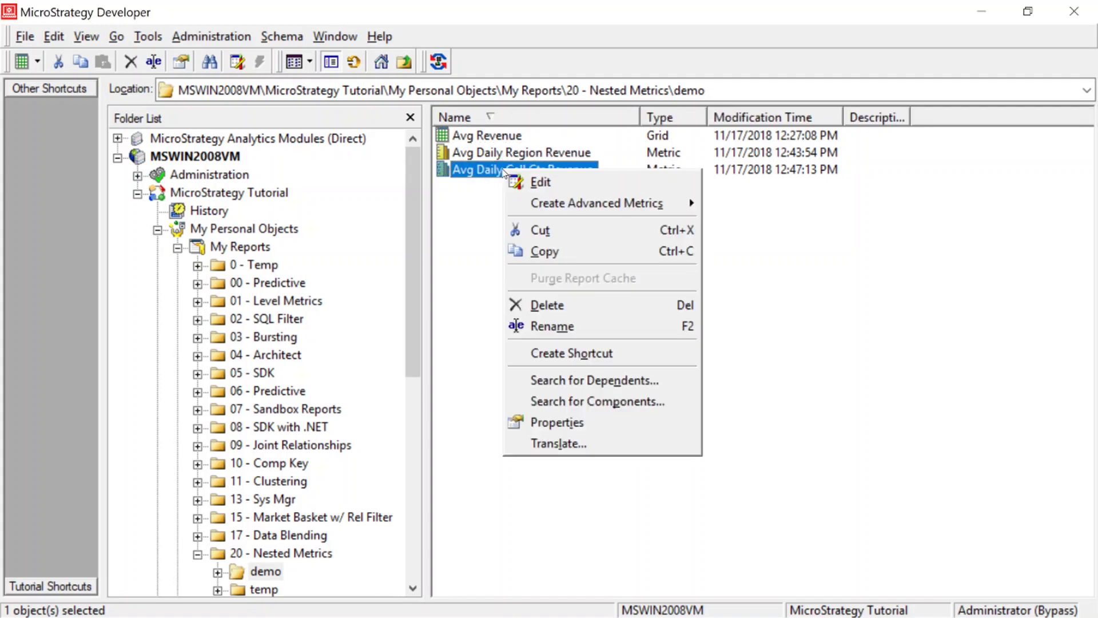
click(515, 182)
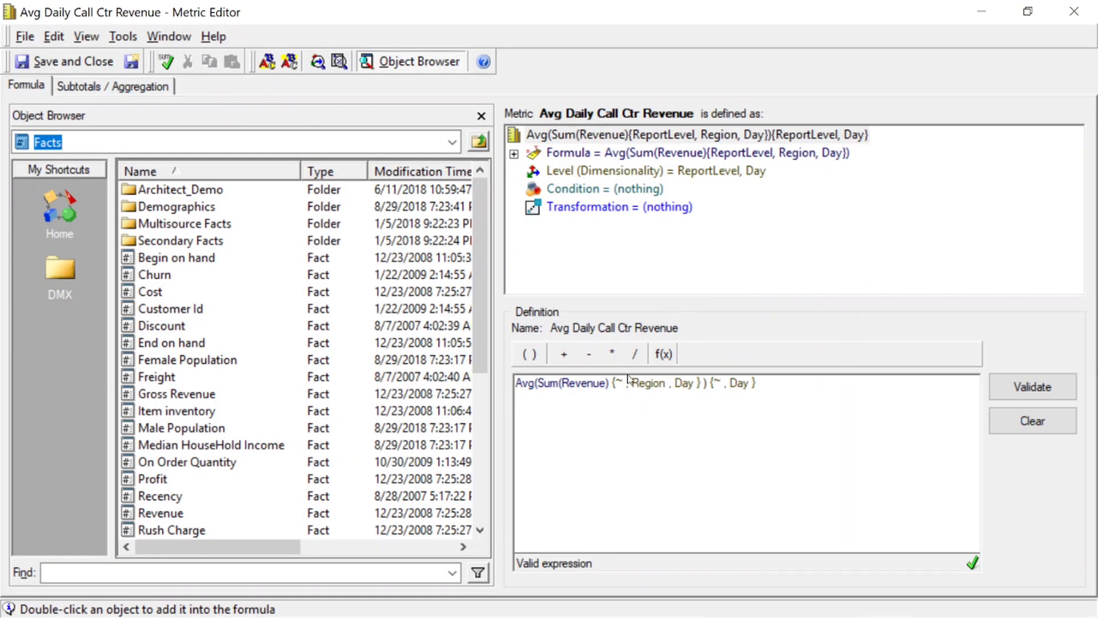
click(453, 144)
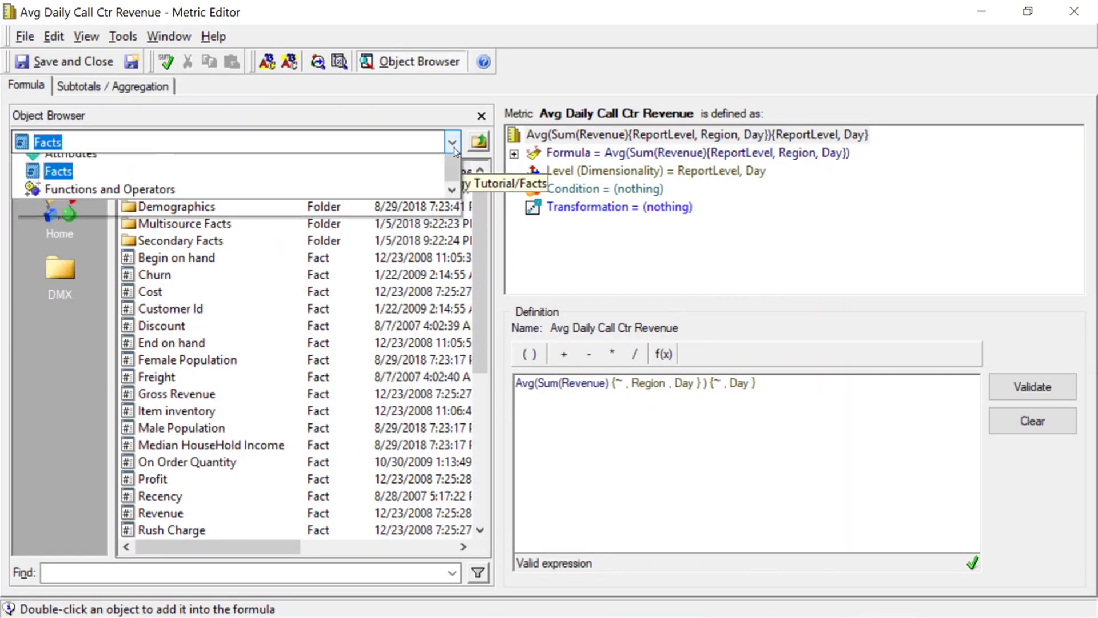
click(80, 271)
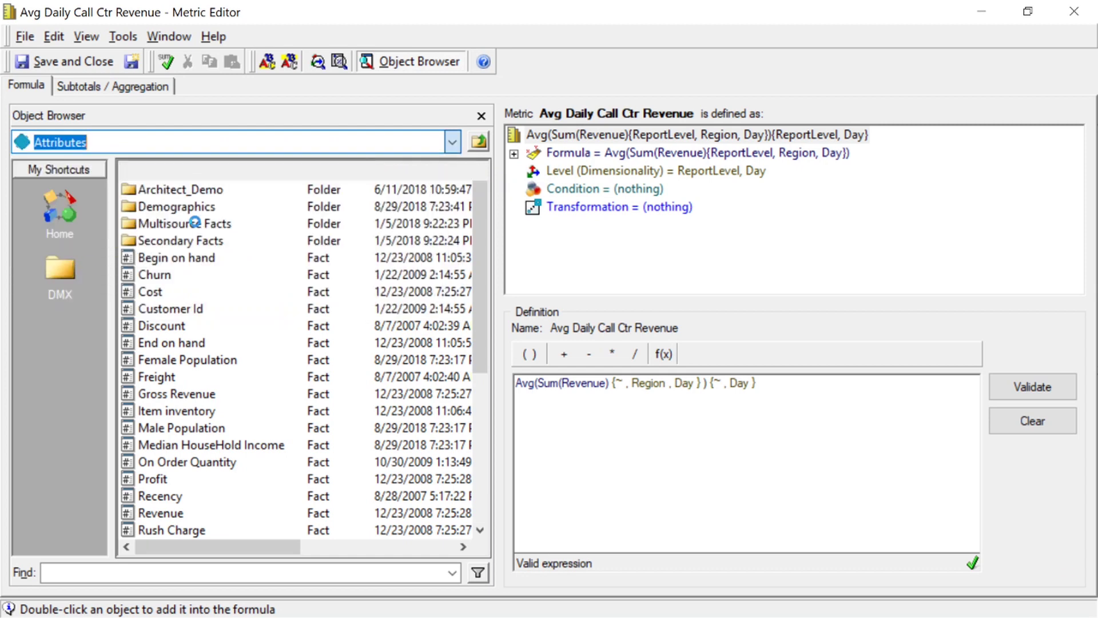
double_click(166, 224)
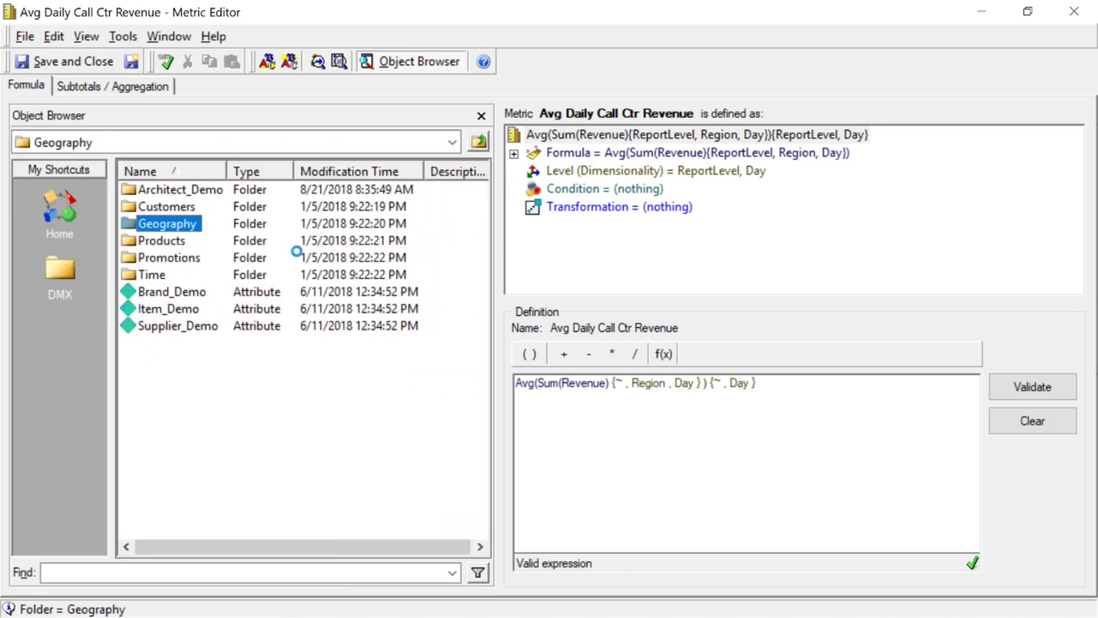
drag(163, 191, 651, 400)
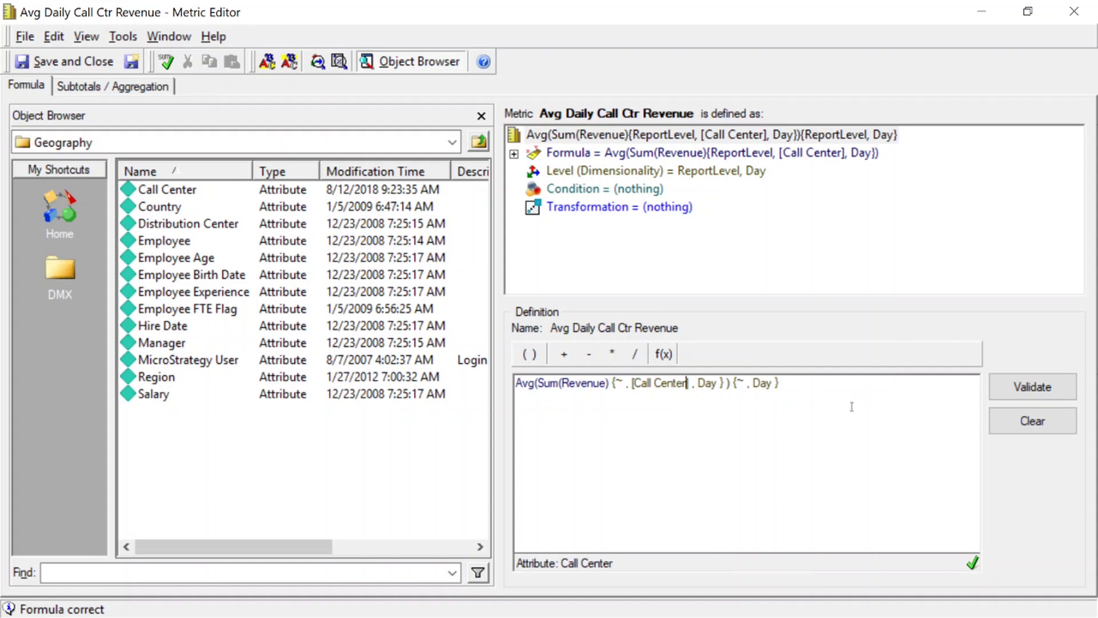
click(65, 60)
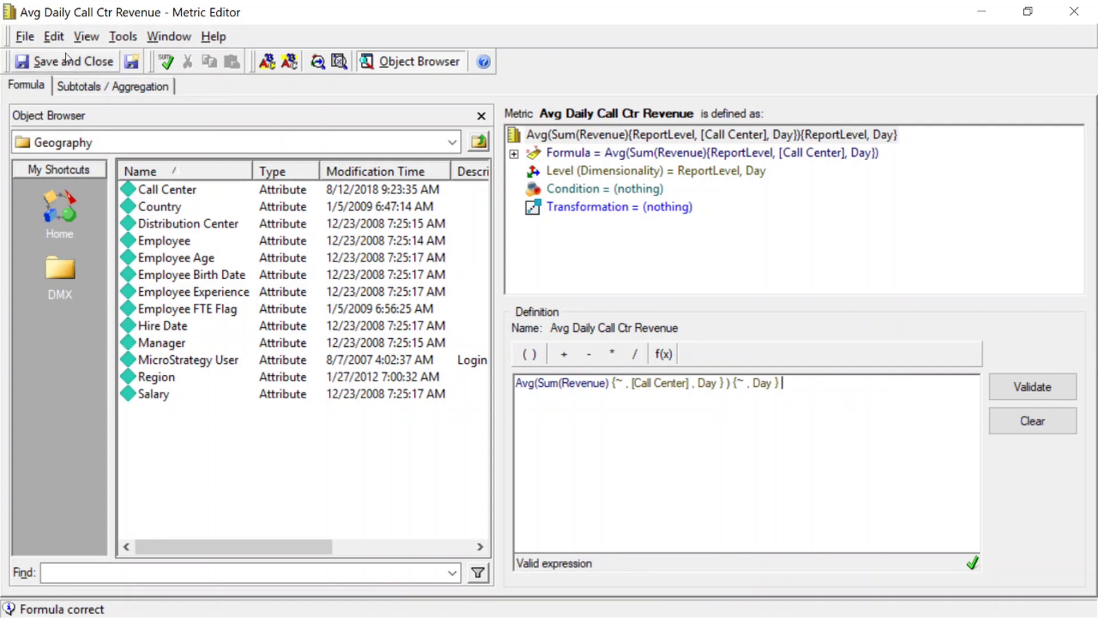
Select the Avg Revenue report and bring up its context menu
click(542, 312)
click(503, 137)
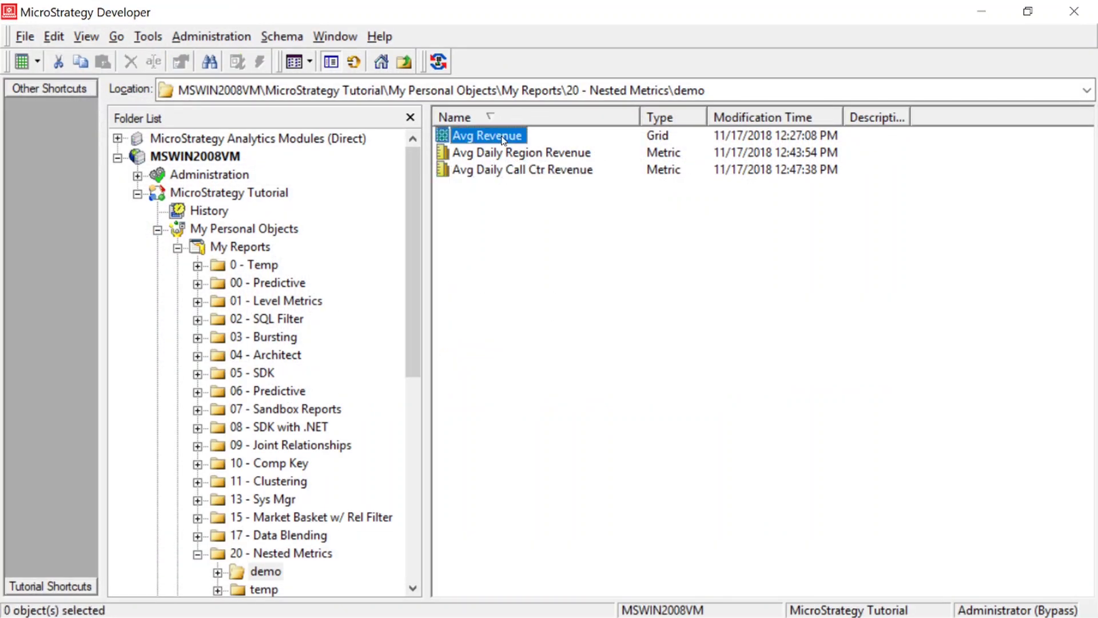
right_click(504, 136)
Edit Avg Revenue and add Avg Daily Region Revenue and Avg Daily Call Ctr Revenue from the demo folder
click(539, 266)
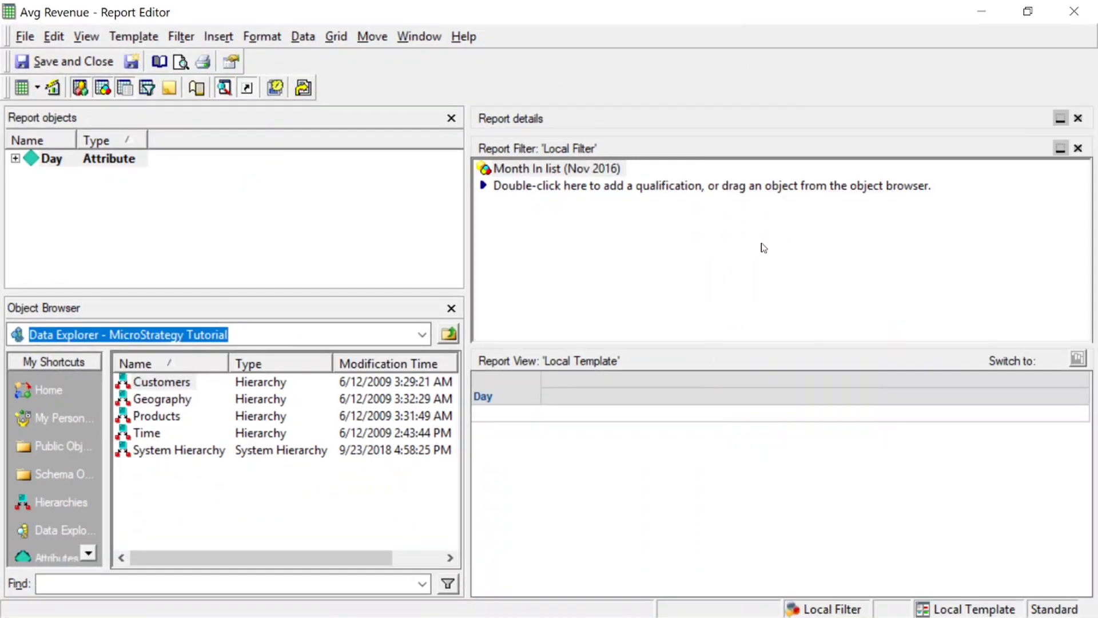
click(23, 418)
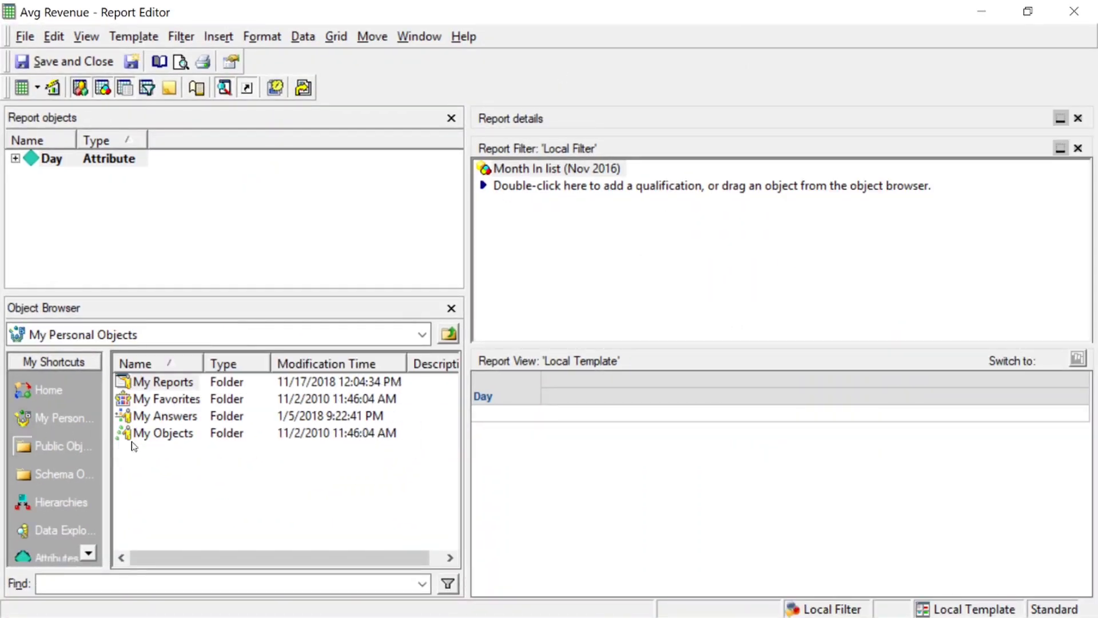
click(163, 384)
double_click(163, 383)
scroll(358, 422, down, 2)
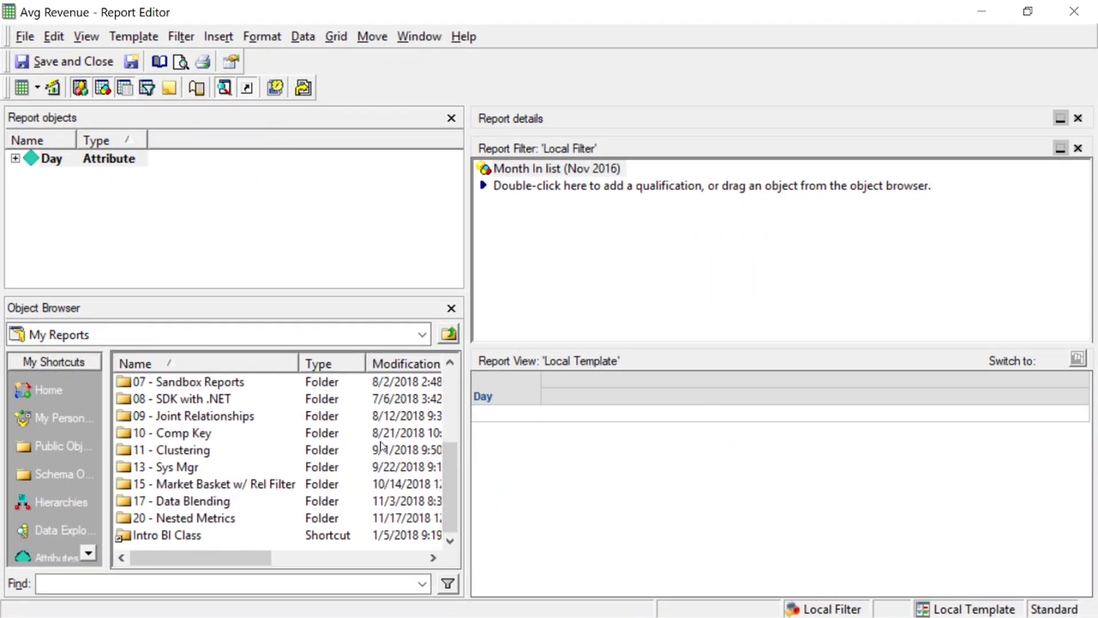
double_click(156, 517)
double_click(145, 400)
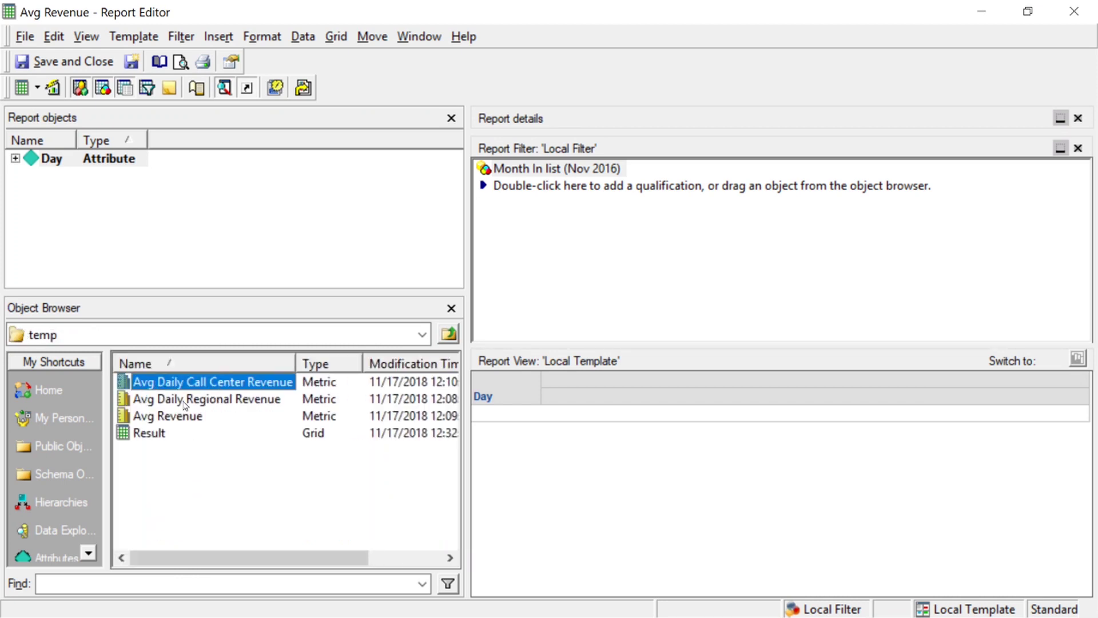
click(449, 335)
double_click(149, 381)
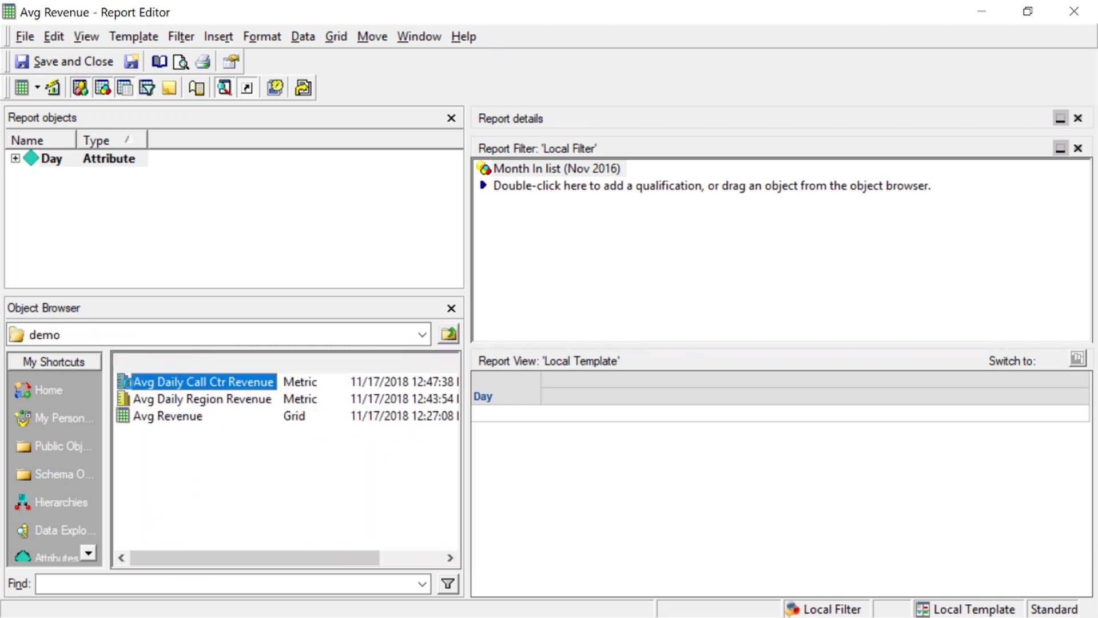
double_click(204, 400)
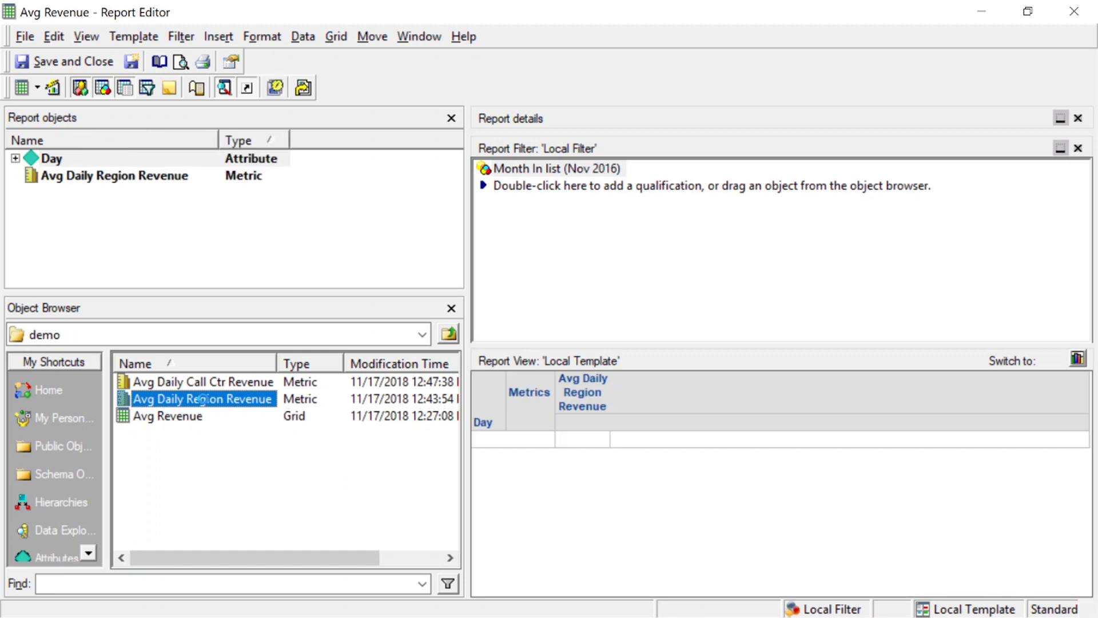
double_click(216, 383)
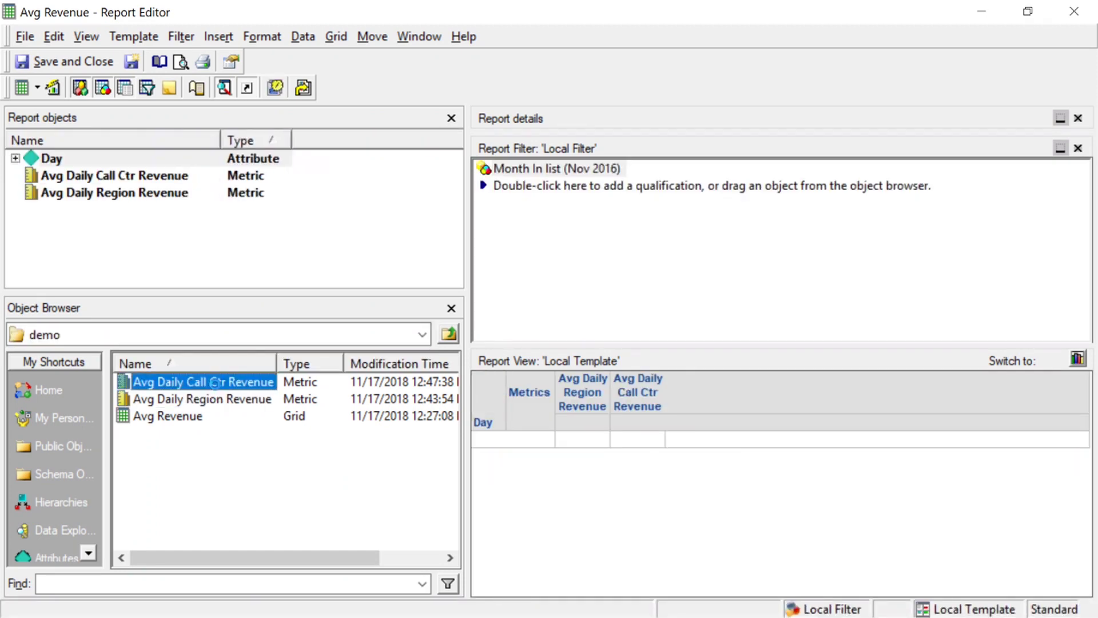
Run the edited Avg Revenue report from the toolbar
click(23, 91)
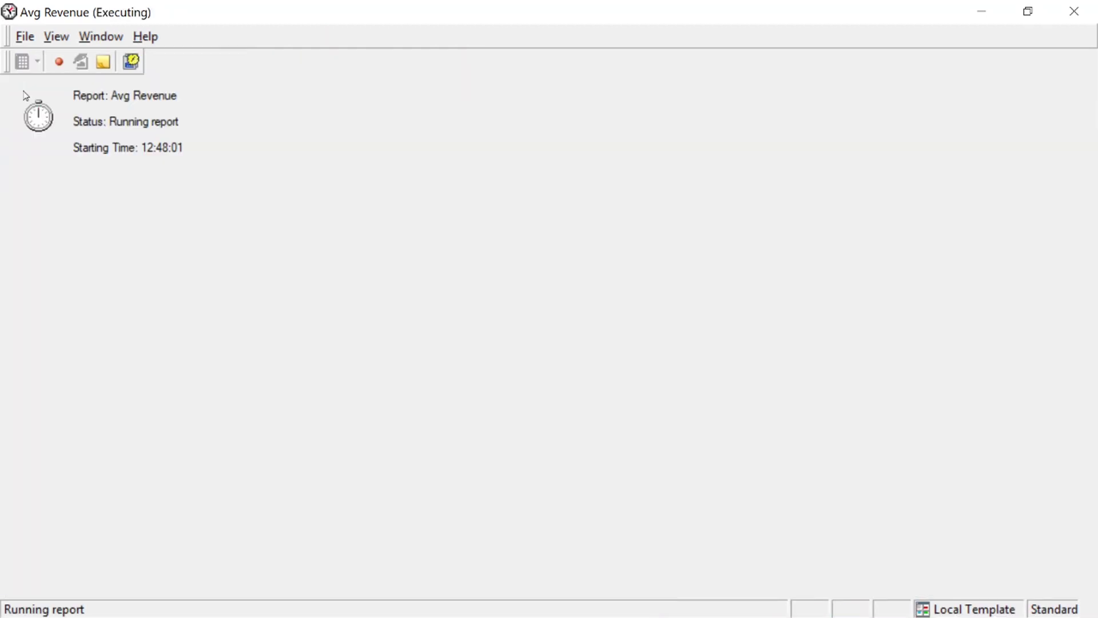